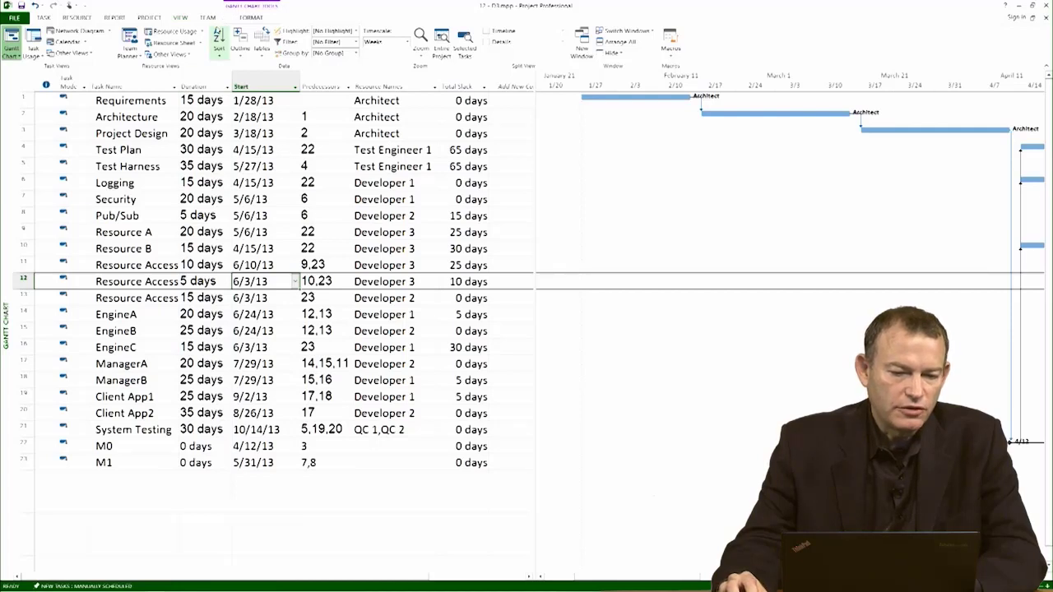
Sort the task list by start date so M0 and M1 fall in chronological order
click(218, 41)
click(233, 114)
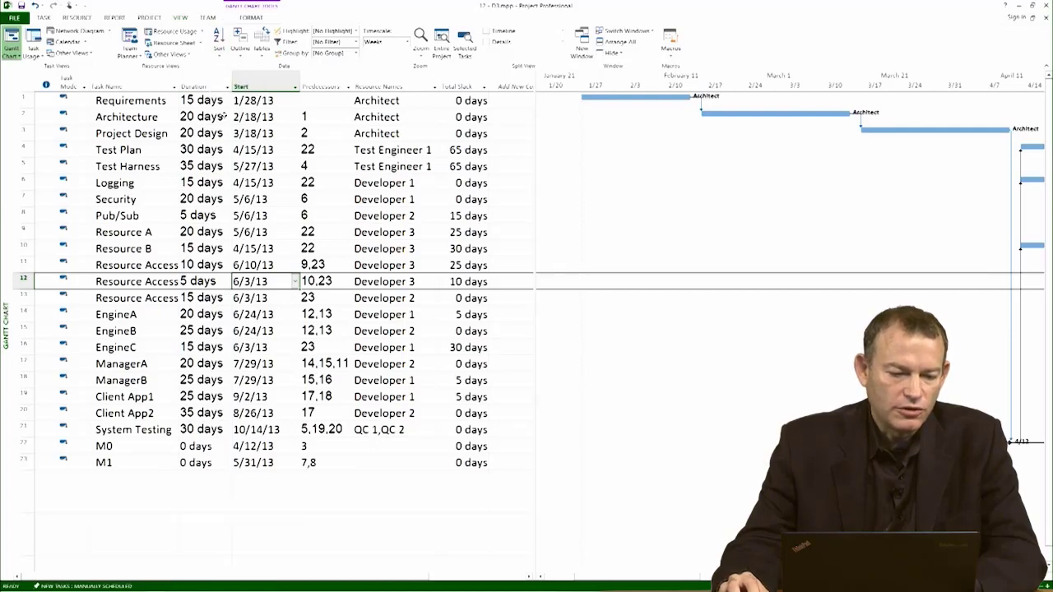
click(219, 45)
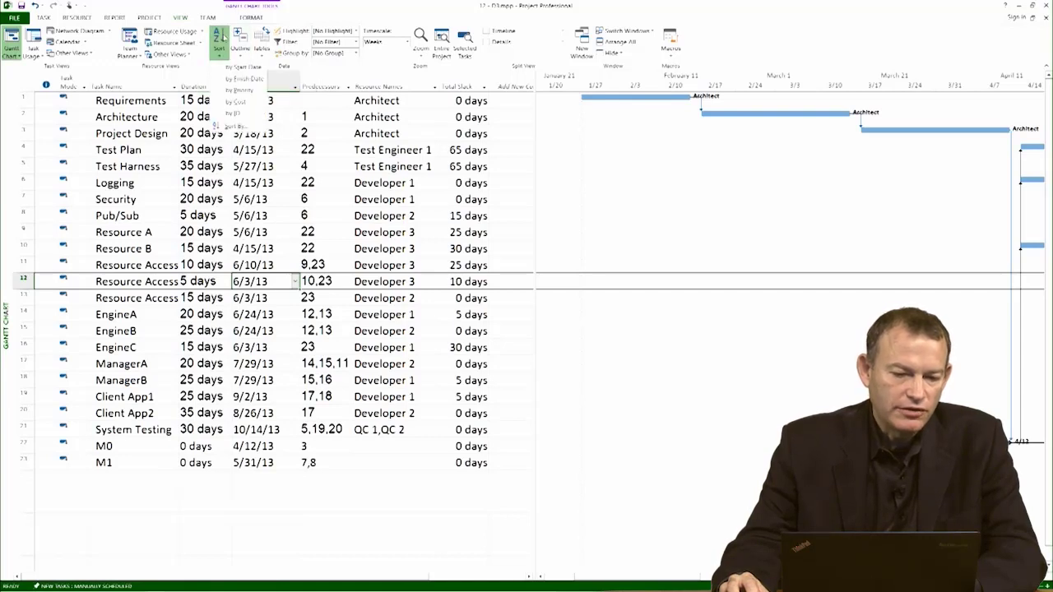
click(238, 68)
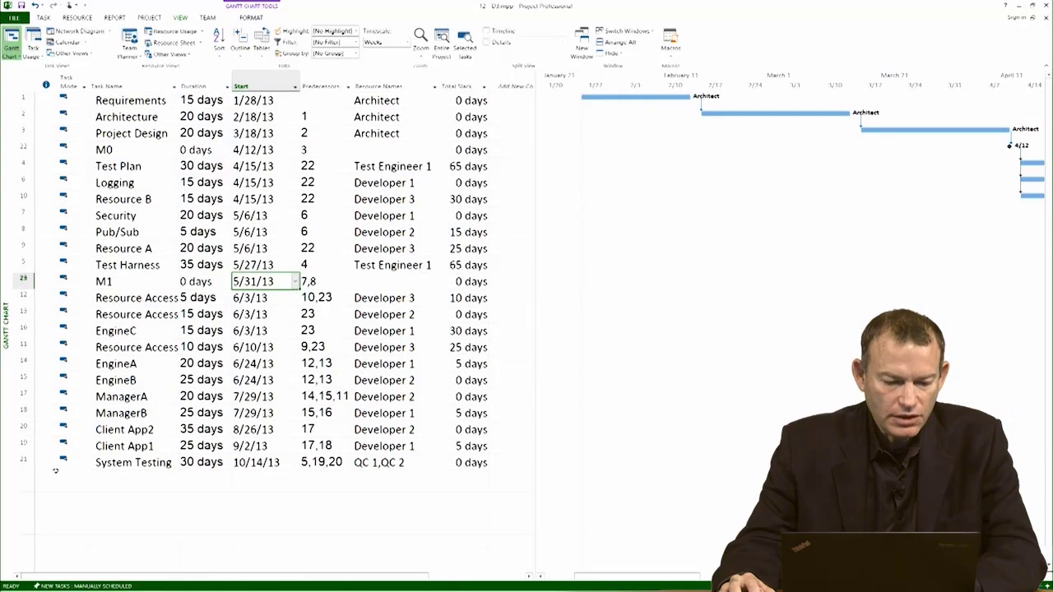
click(25, 463)
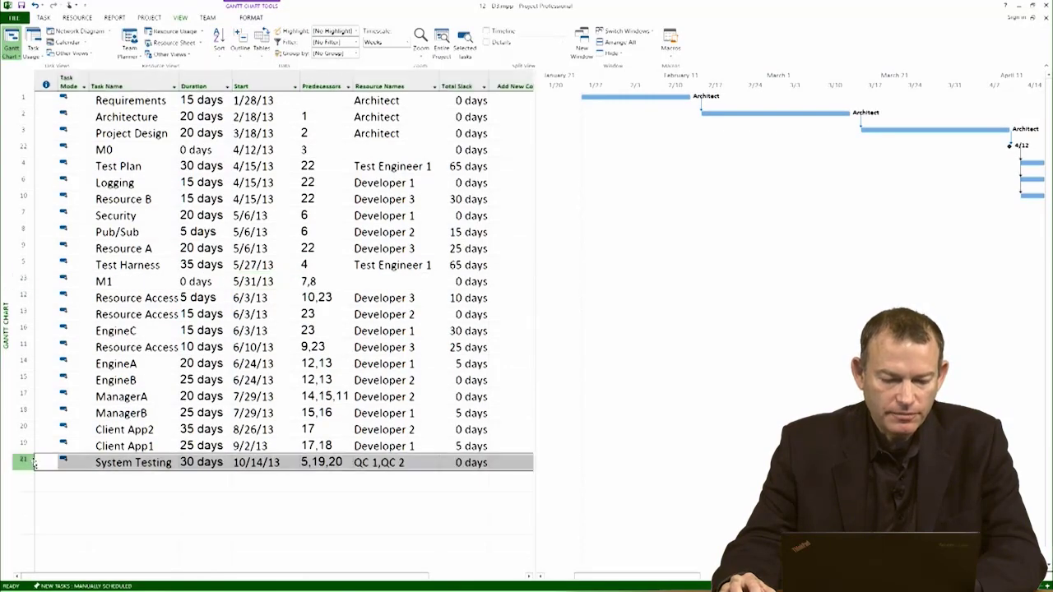
click(210, 486)
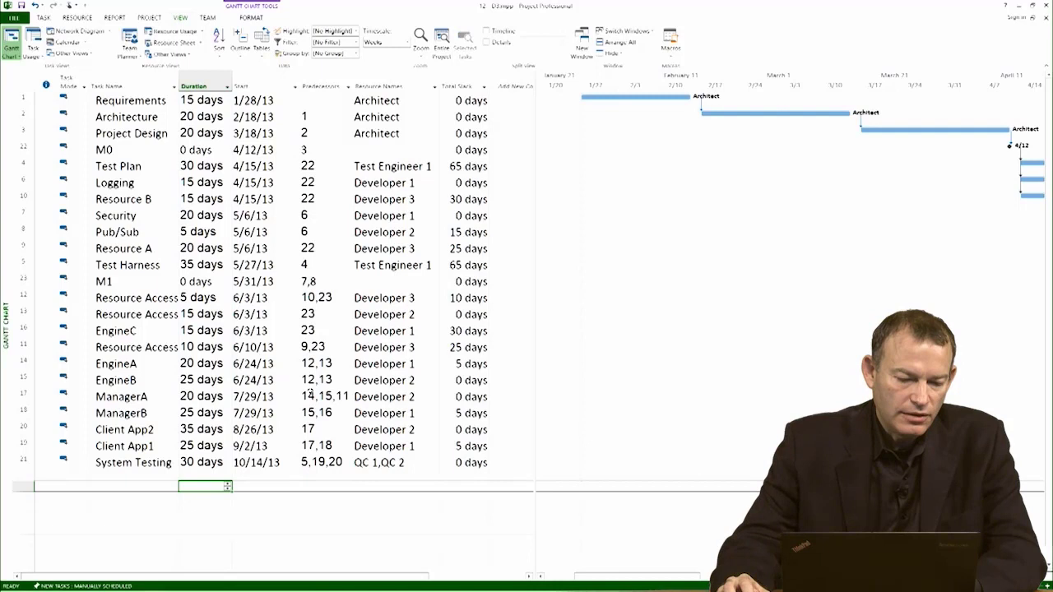
In System Testing's task information, choose the Start No Earlier Than constraint type
right_click(24, 462)
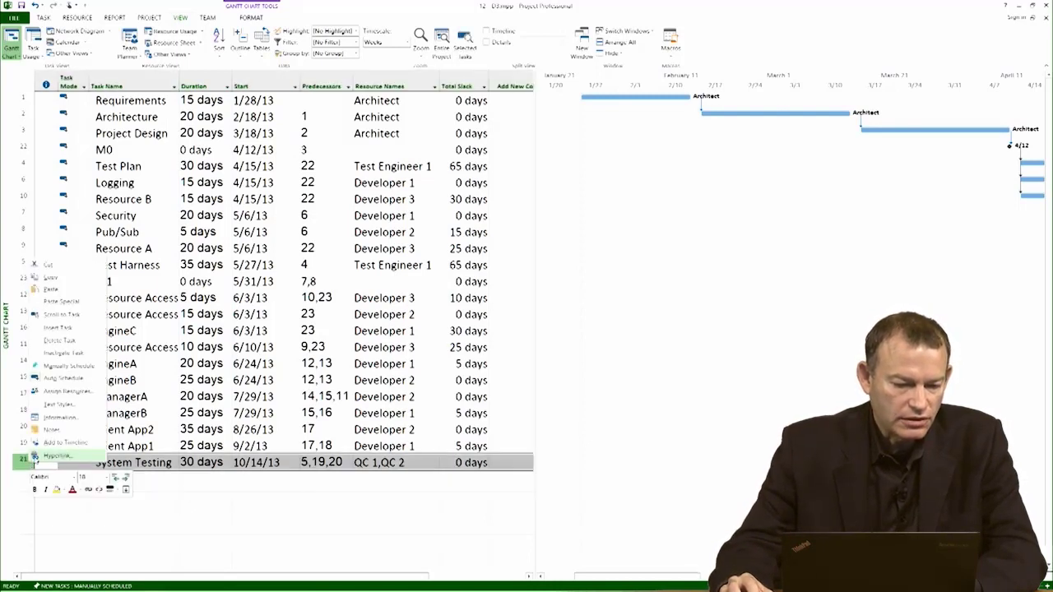
click(41, 444)
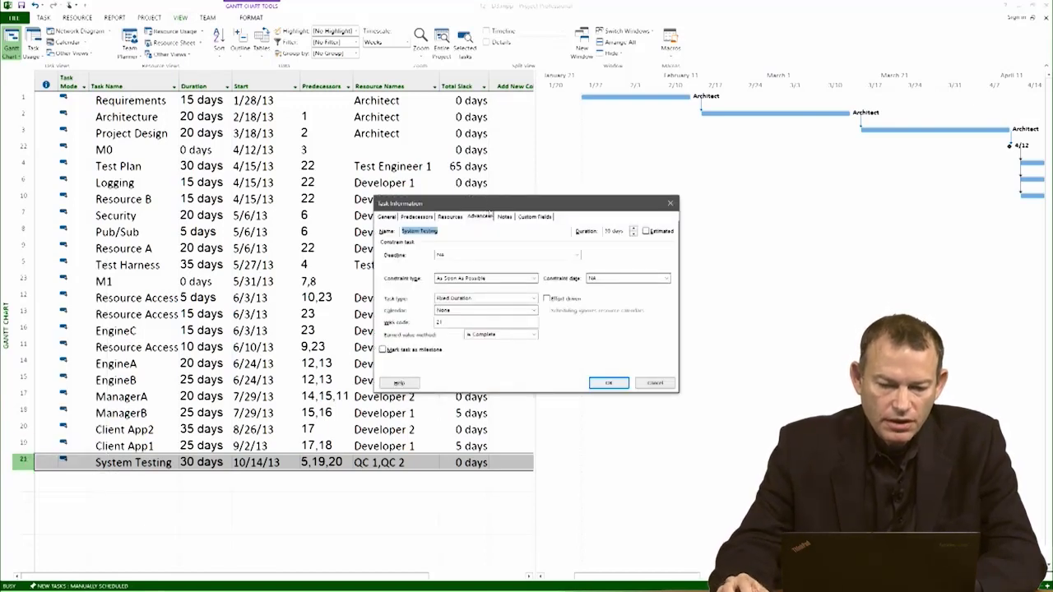
click(490, 214)
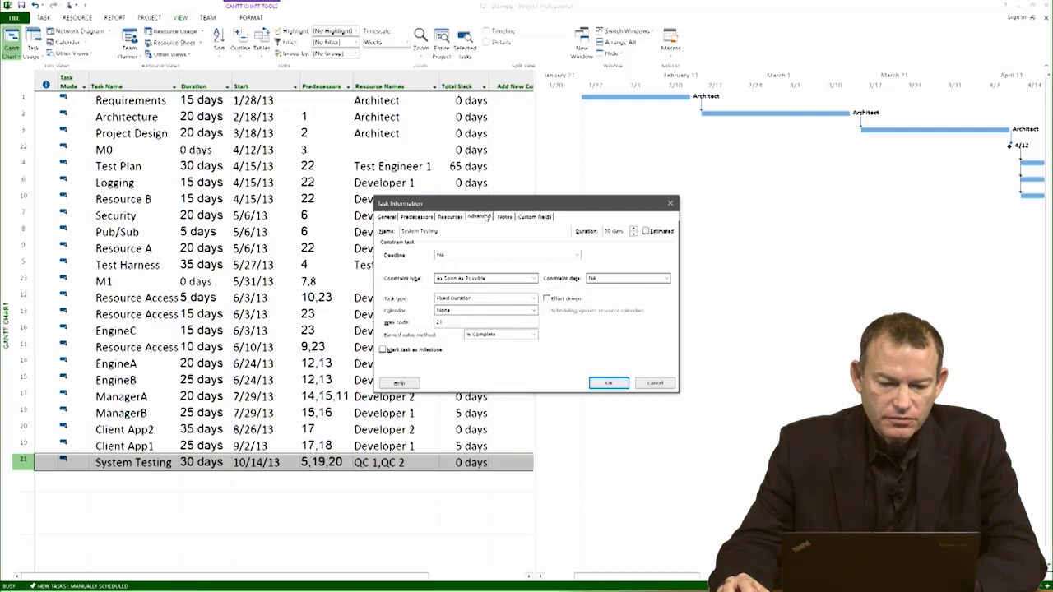
click(534, 279)
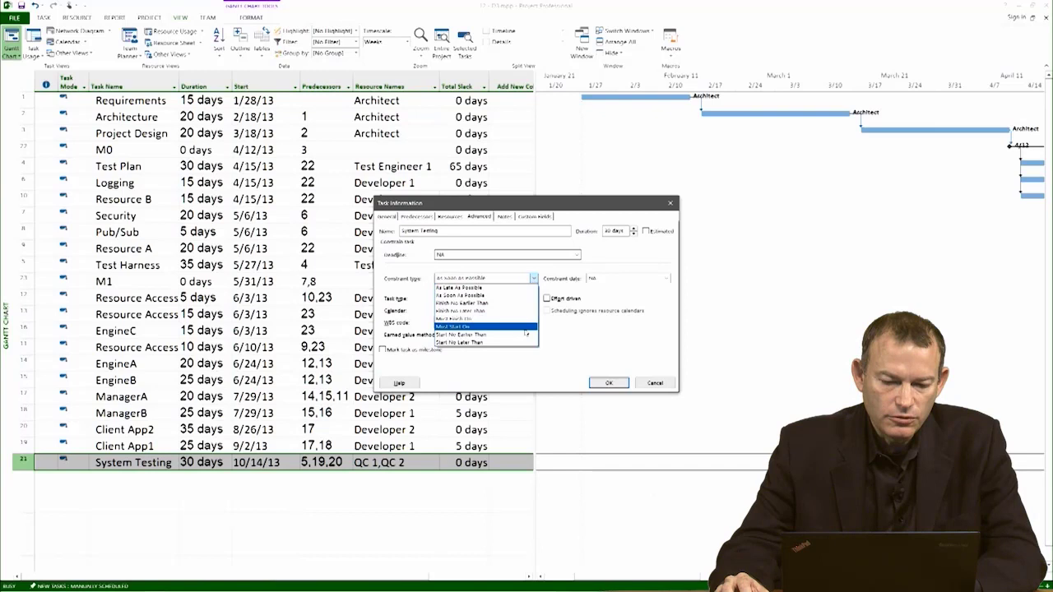
click(486, 334)
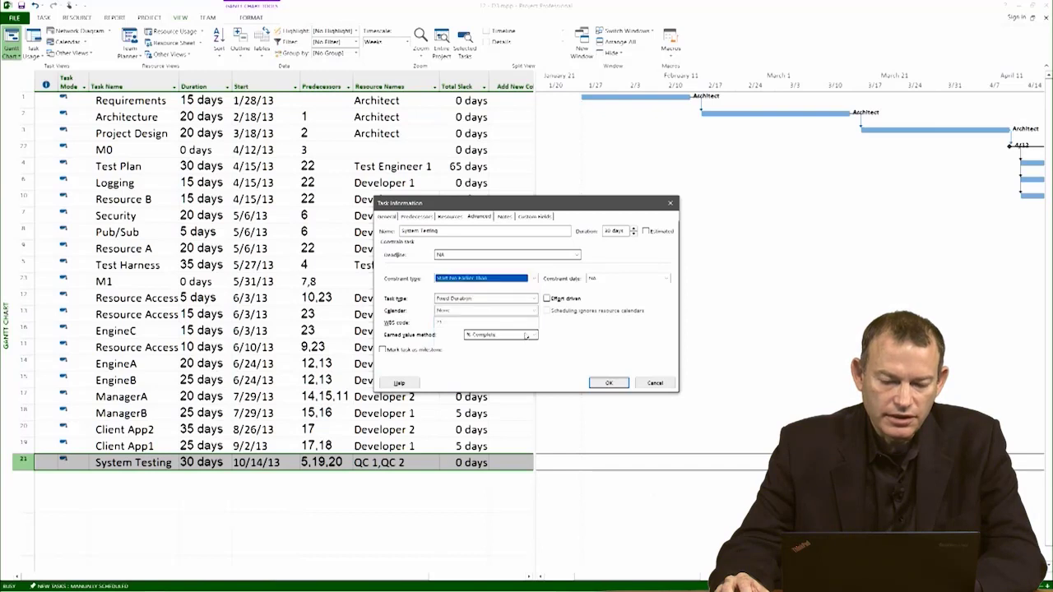
Set the constraint date to 11/11/13 from the calendar and move the dialog aside
click(603, 280)
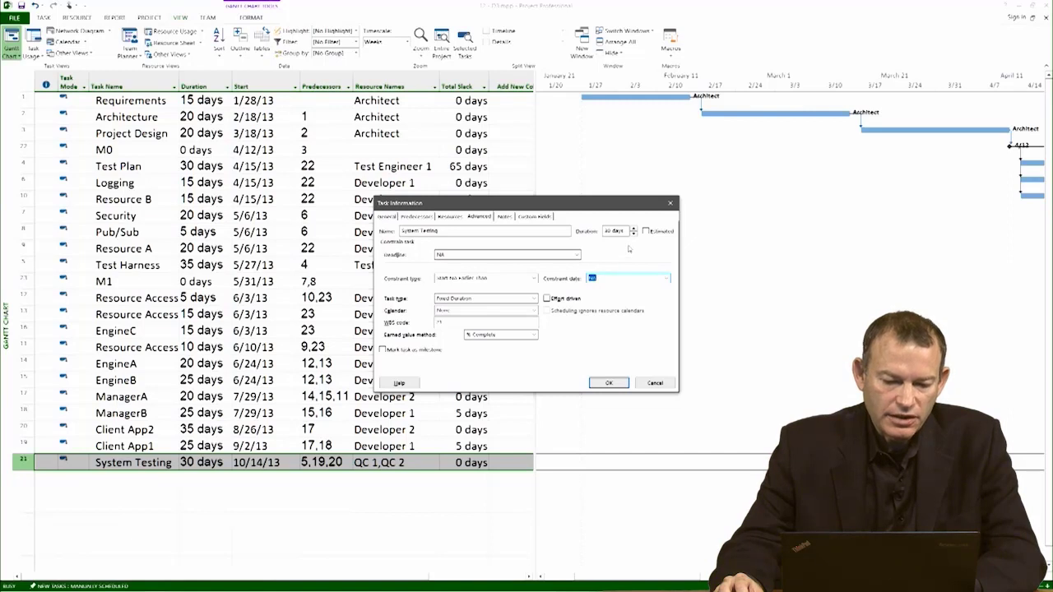
text(10/14/13)
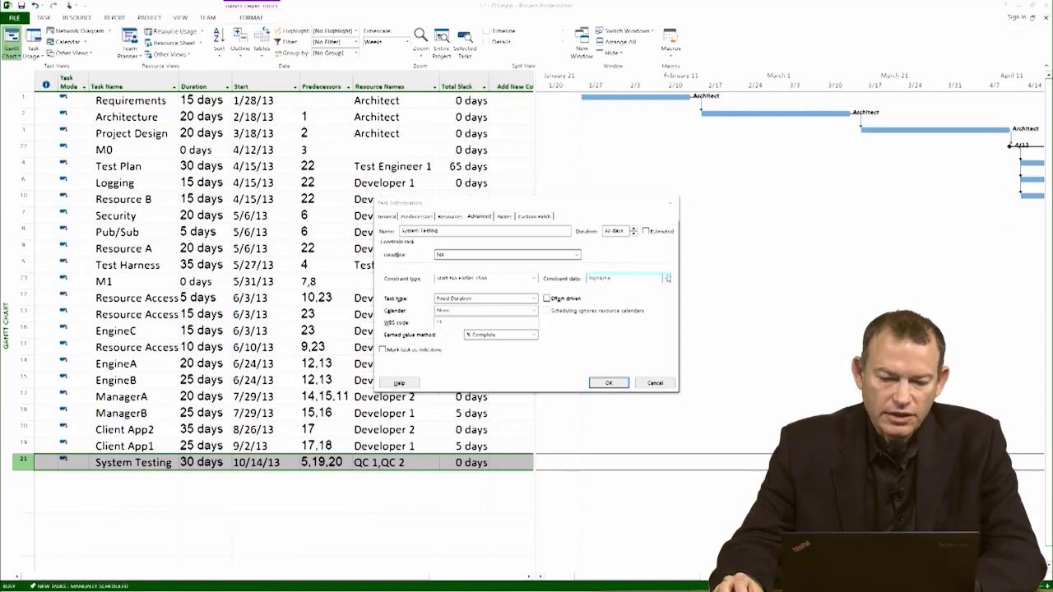
click(668, 278)
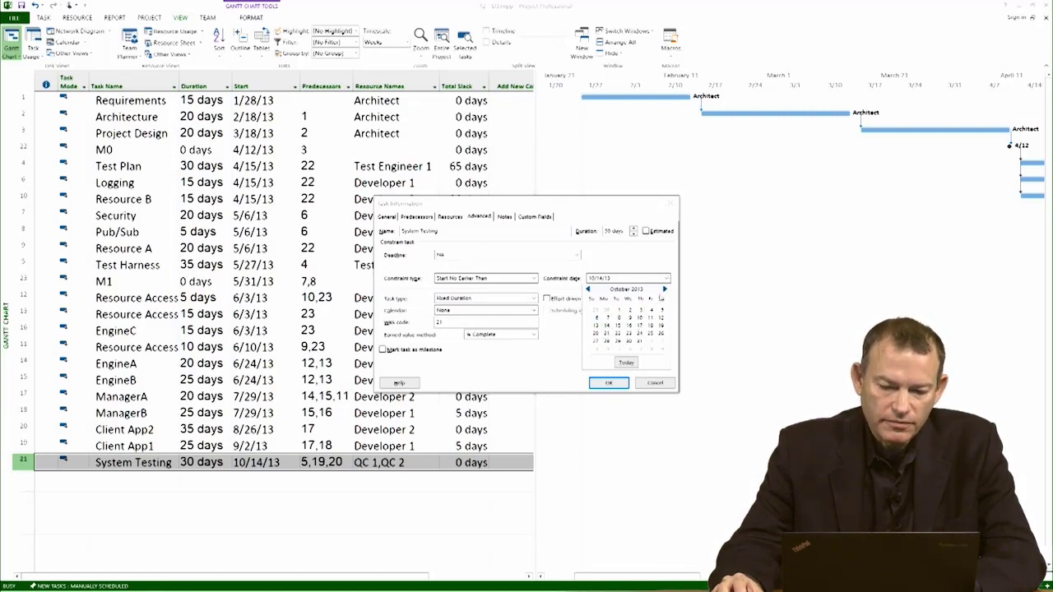
click(664, 290)
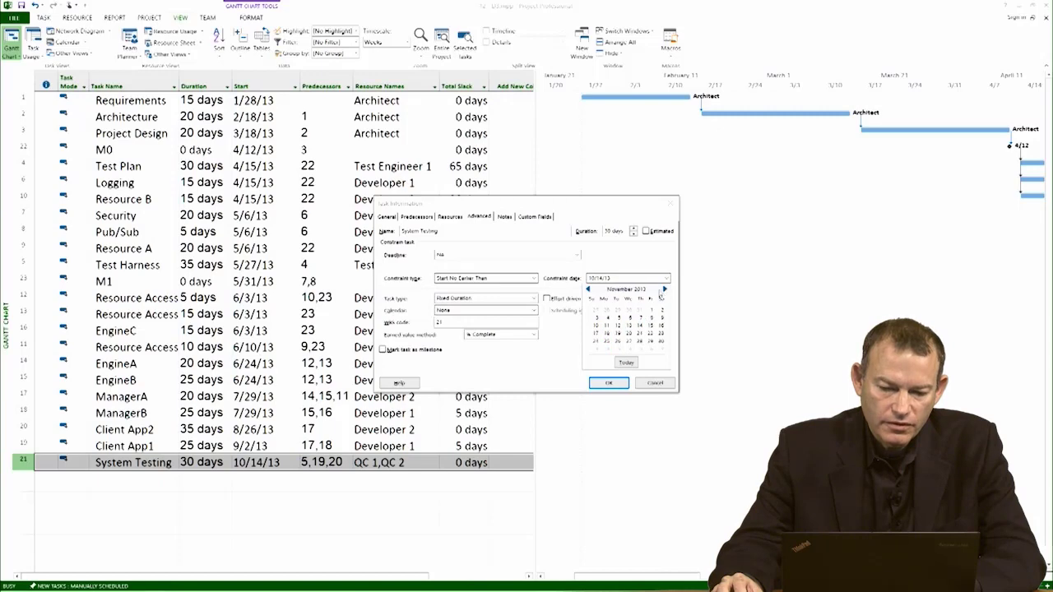
click(606, 326)
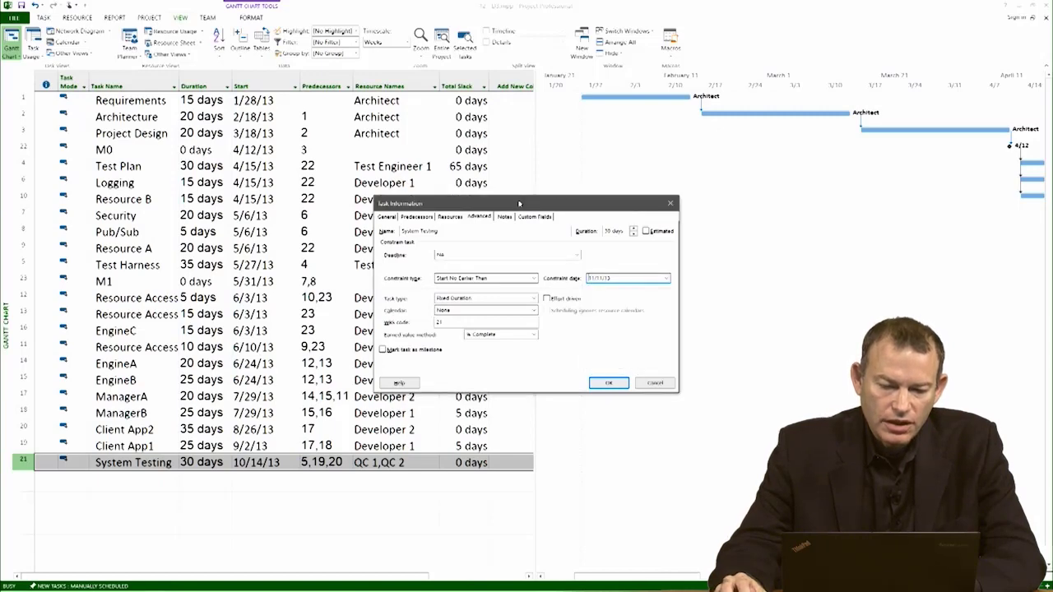
drag(520, 203, 669, 172)
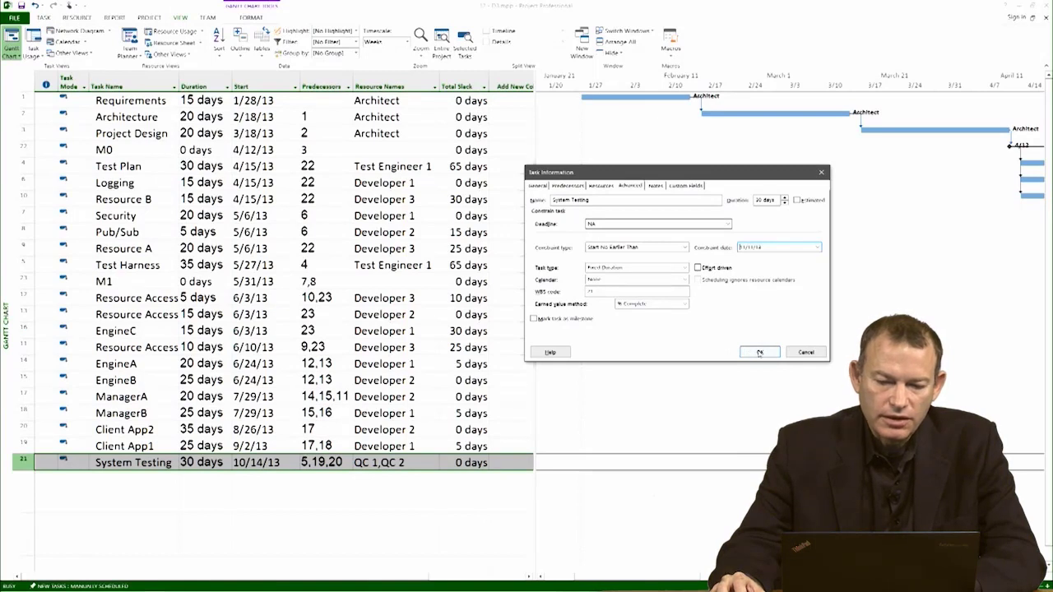
Apply the constraint, restore ID order, and select the Total Slack column values
click(759, 352)
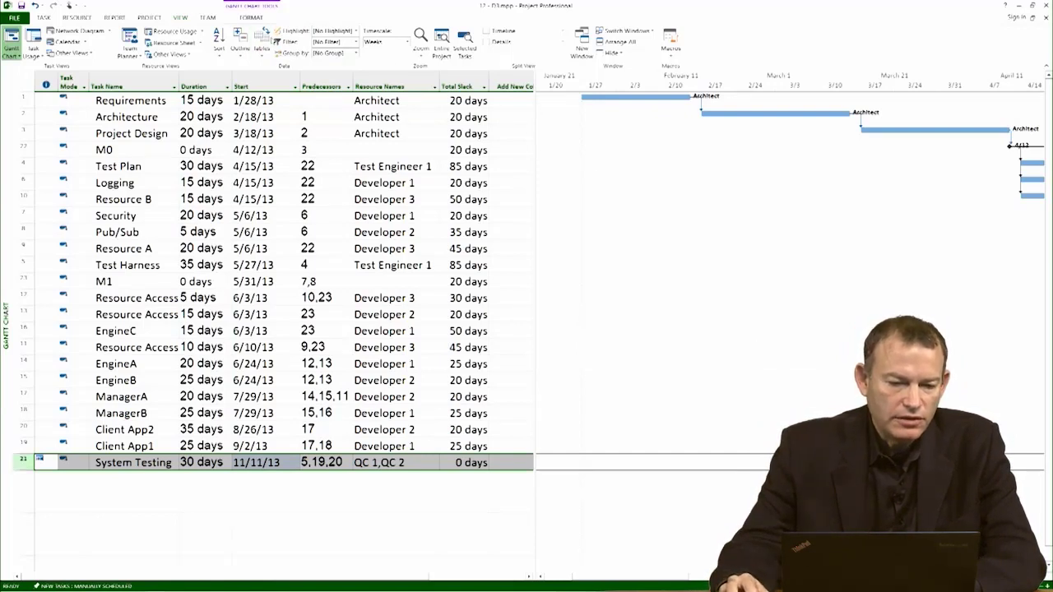
click(218, 39)
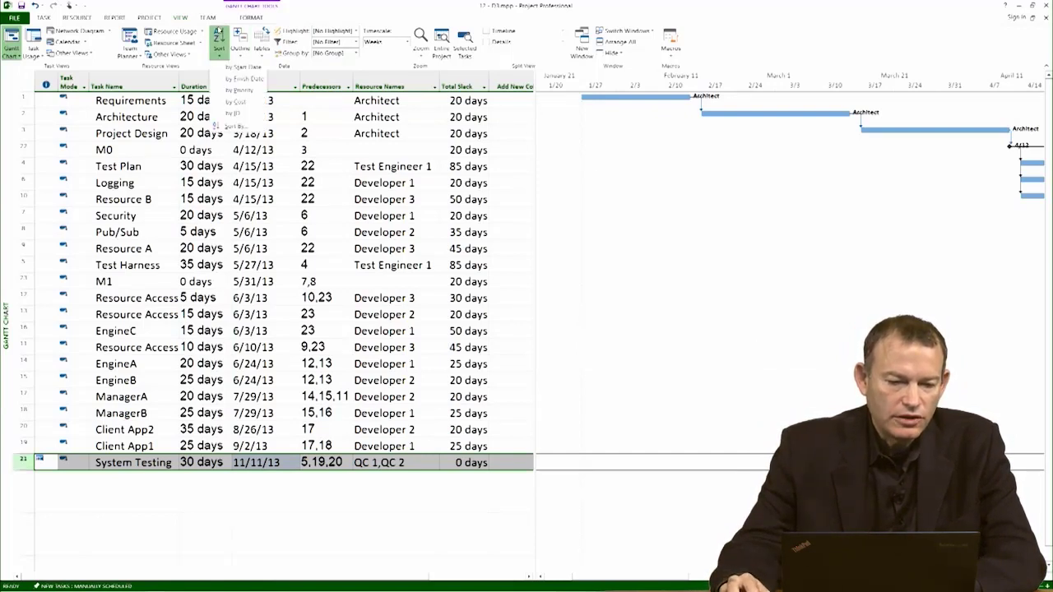
click(247, 122)
drag(463, 99, 463, 428)
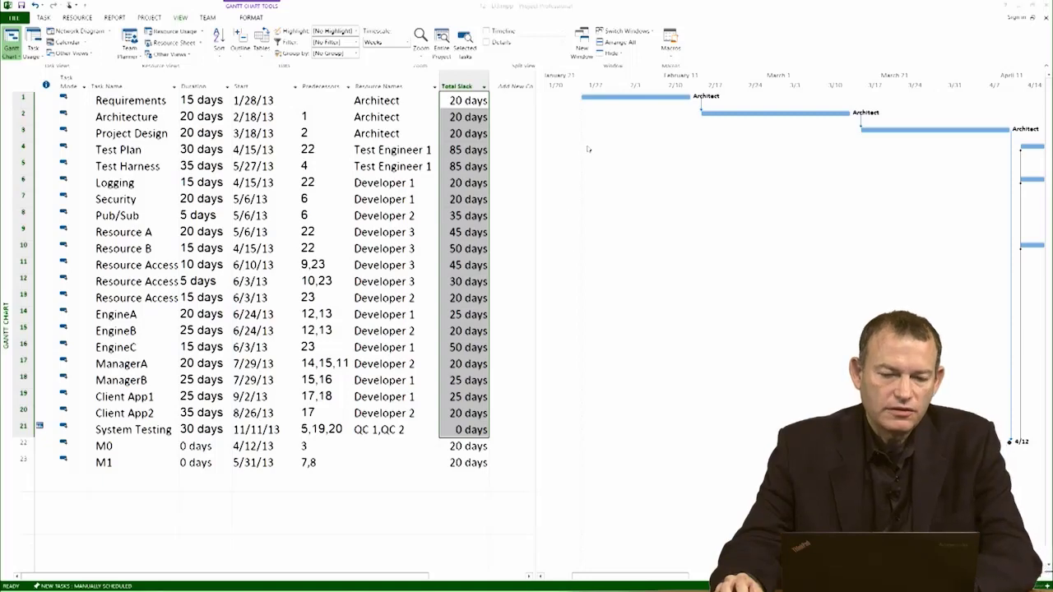
Paste the Total Slack column into the scratch workbook at cell M5
key(alt+Tab)
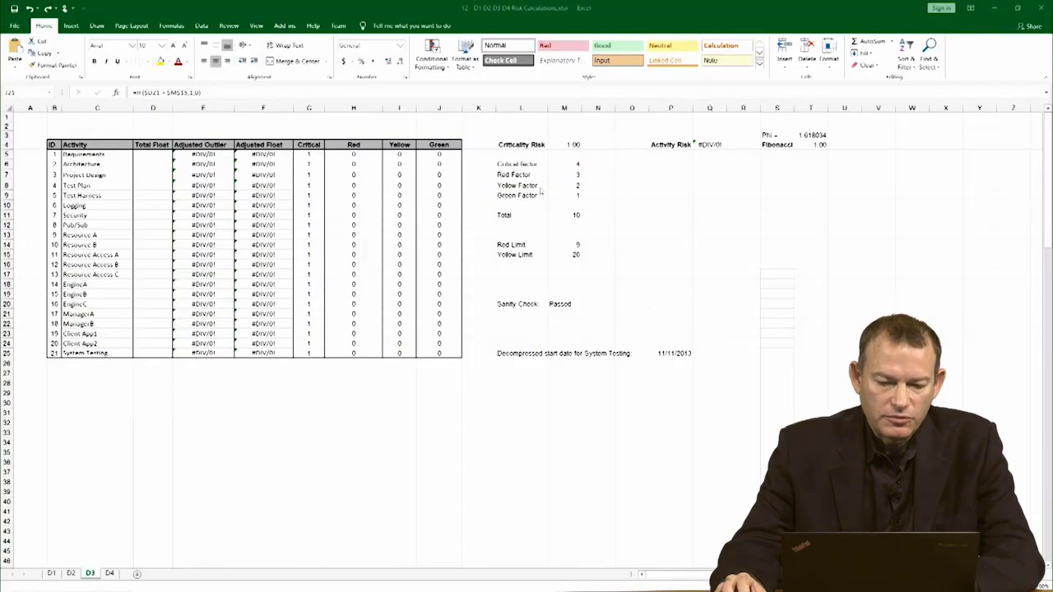
key(ctrl+Tab)
click(424, 161)
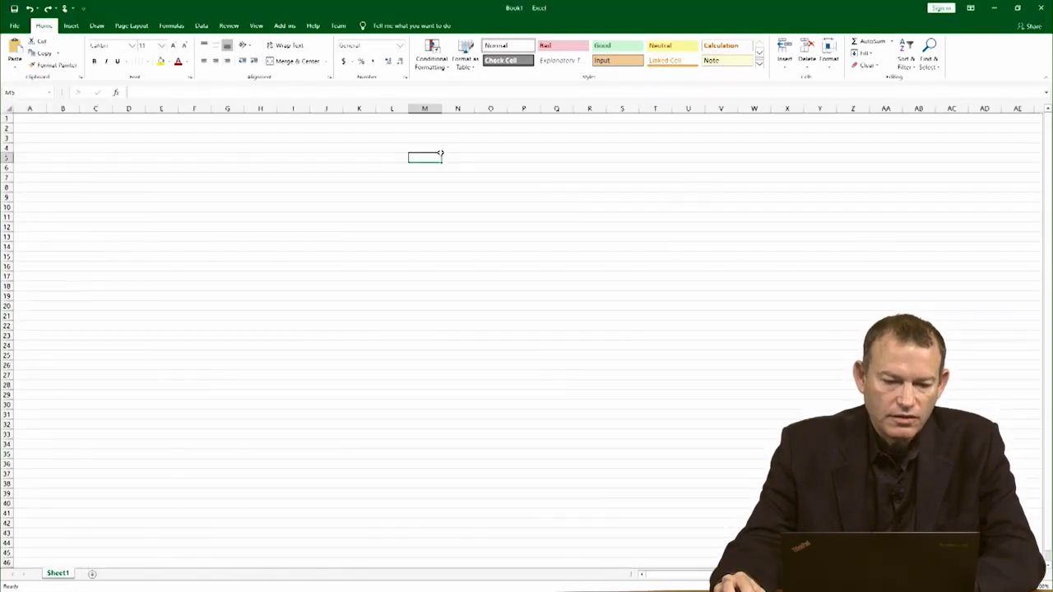
key(ctrl+v)
scroll(484, 160, down, 1)
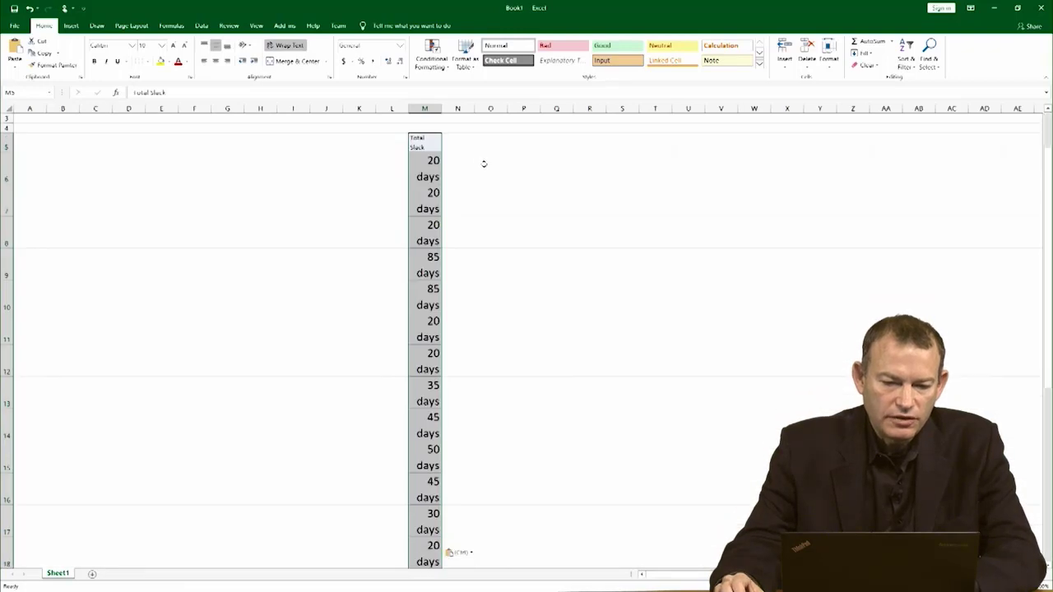
Replace 'days' with nothing across all 21 slack values
key(ctrl+h)
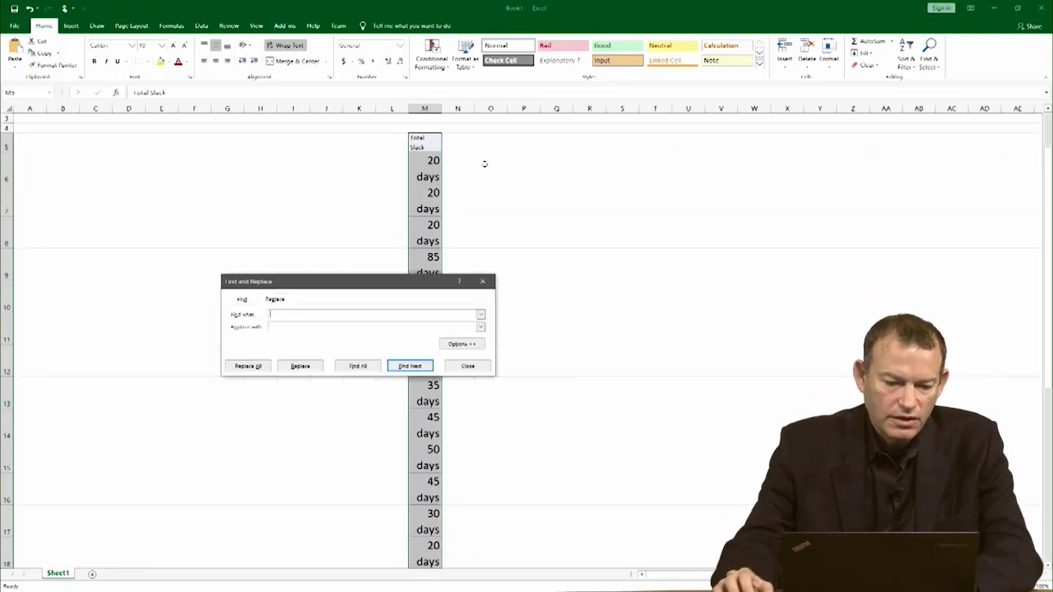
text(days)
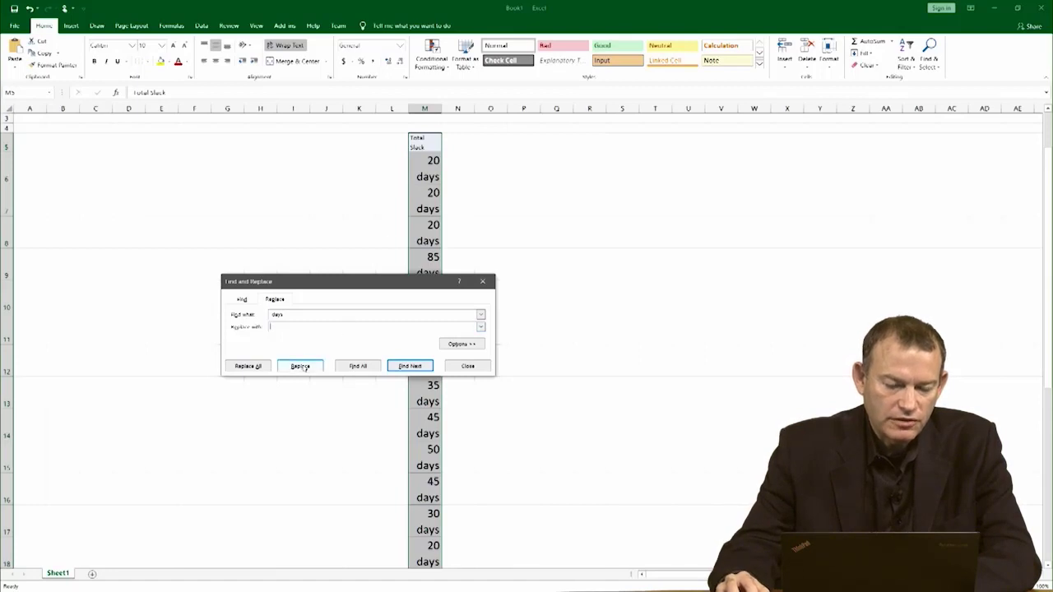
click(248, 366)
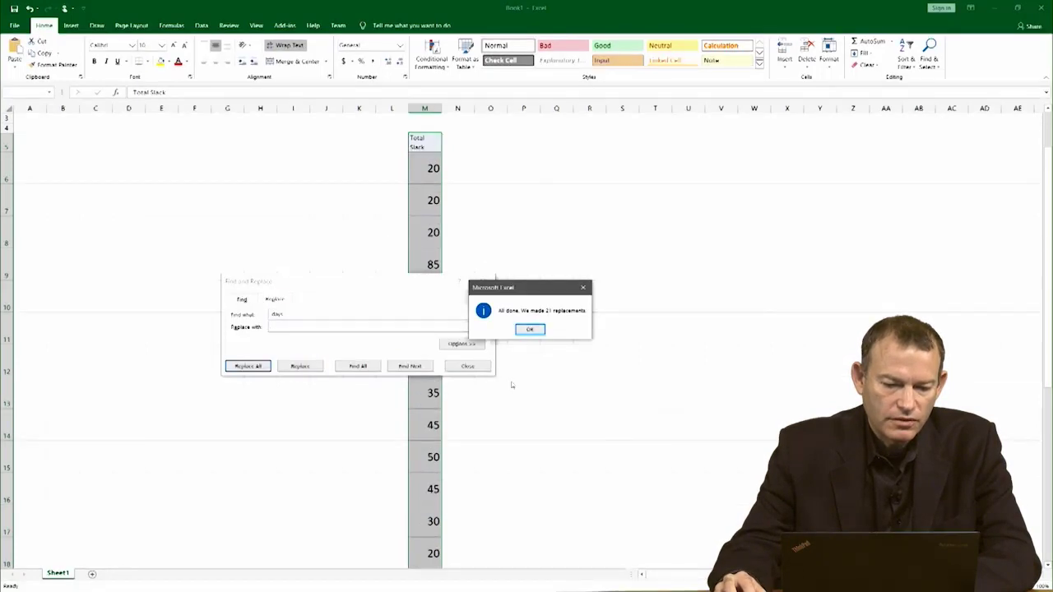
click(529, 329)
click(467, 366)
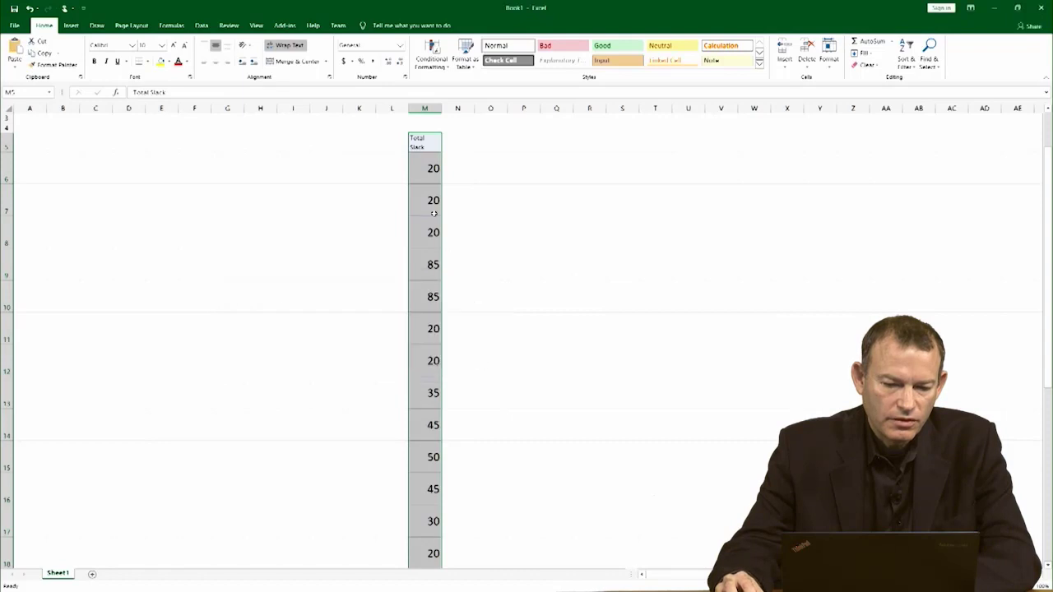
Copy the numeric slack values starting from M6
click(422, 168)
scroll(510, 263, down, 3)
scroll(520, 271, down, 3)
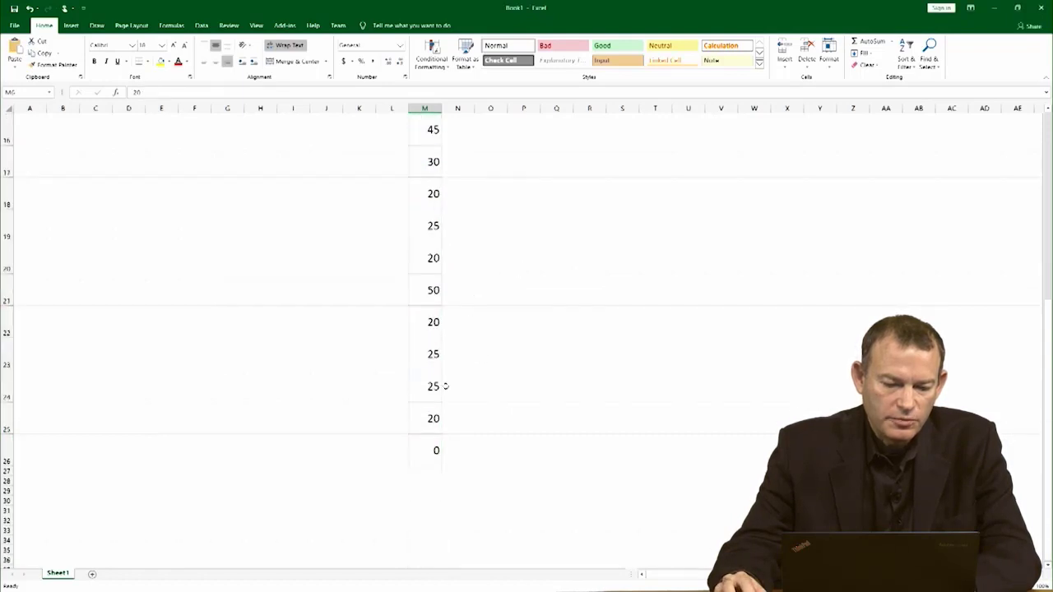
key(ctrl+shift+Down)
key(ctrl+c)
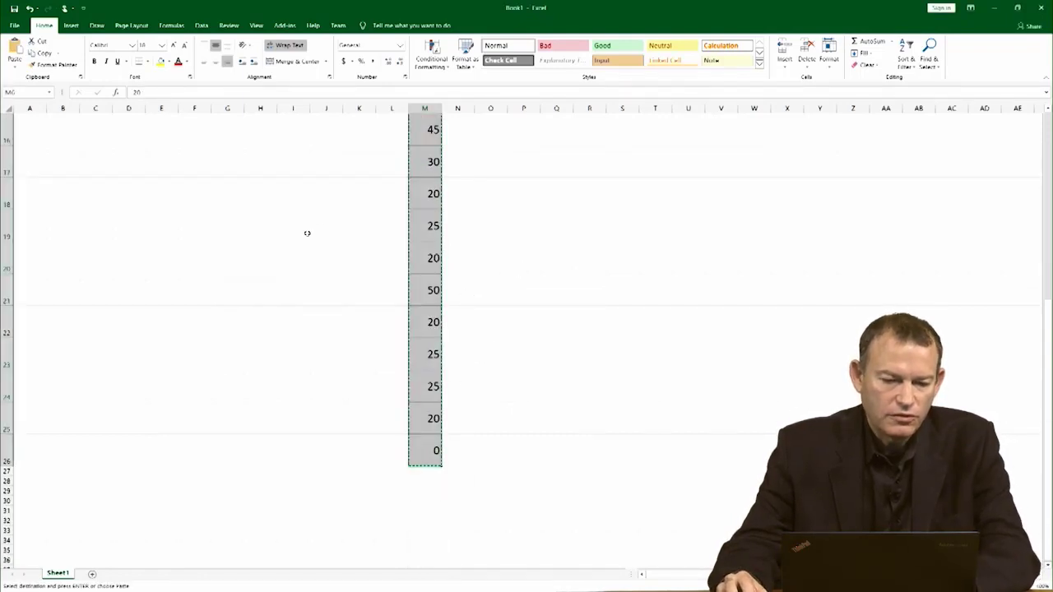
Paste the slack values into the risk workbook's Total Float column at D5
key(ctrl+Tab)
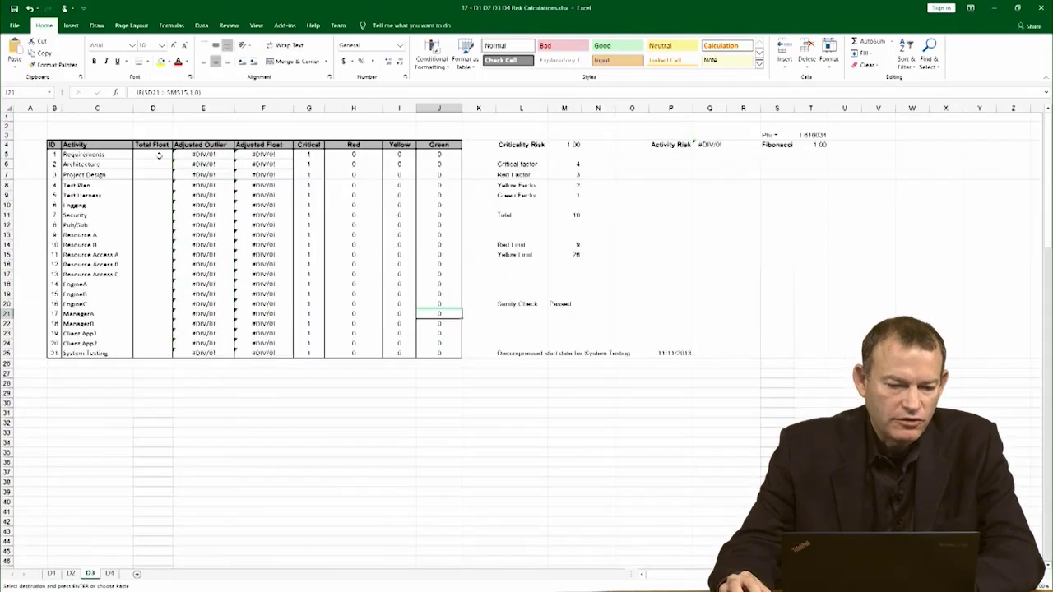
right_click(159, 156)
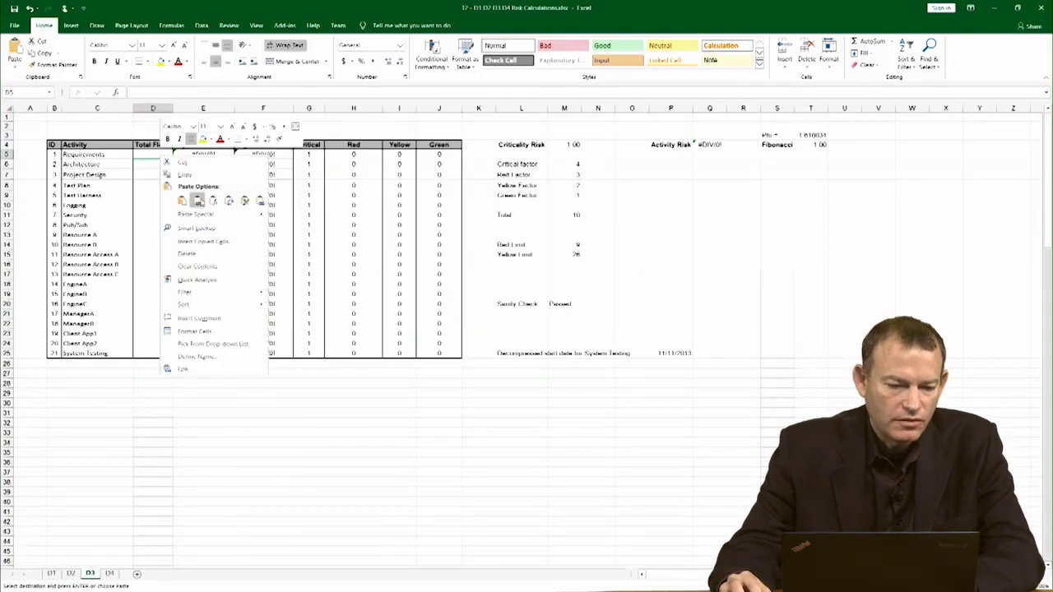
click(198, 200)
click(264, 452)
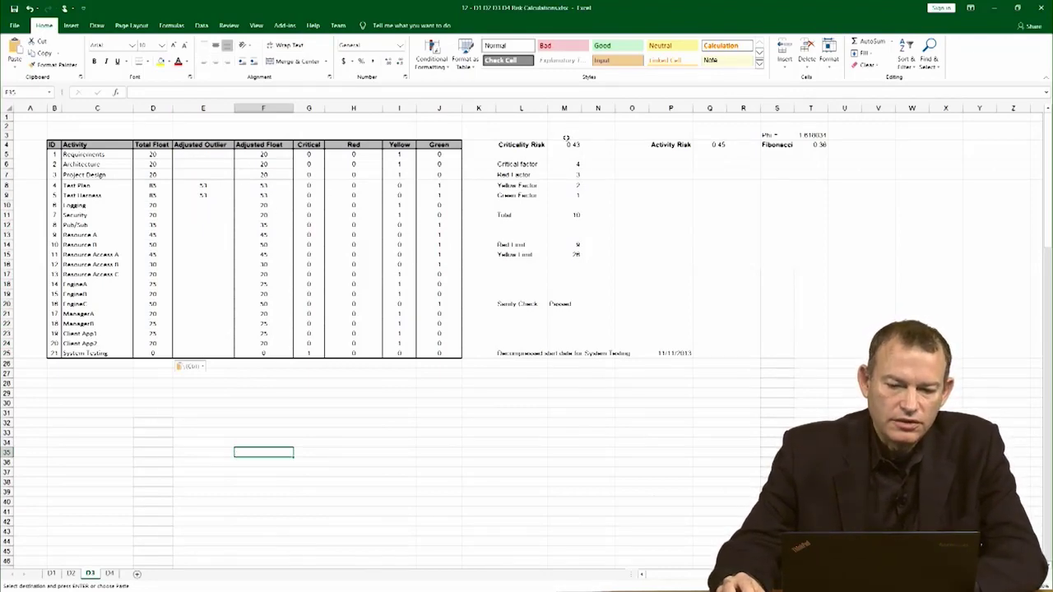
Check the Criticality Risk (0.43) and Activity Risk (0.45) formulas in M4 and Q4
click(568, 145)
click(711, 146)
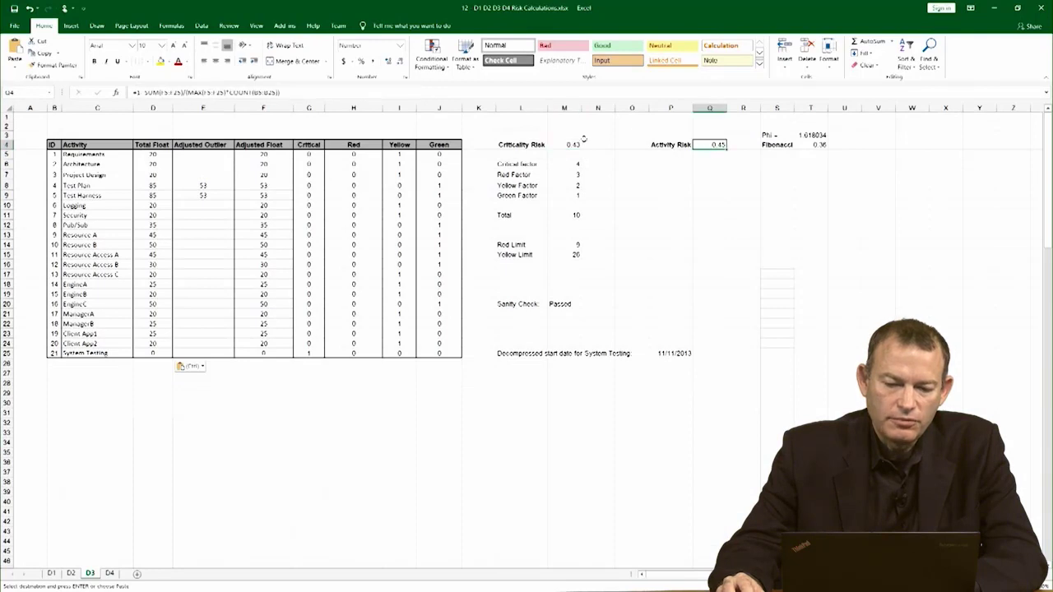
click(580, 144)
click(705, 153)
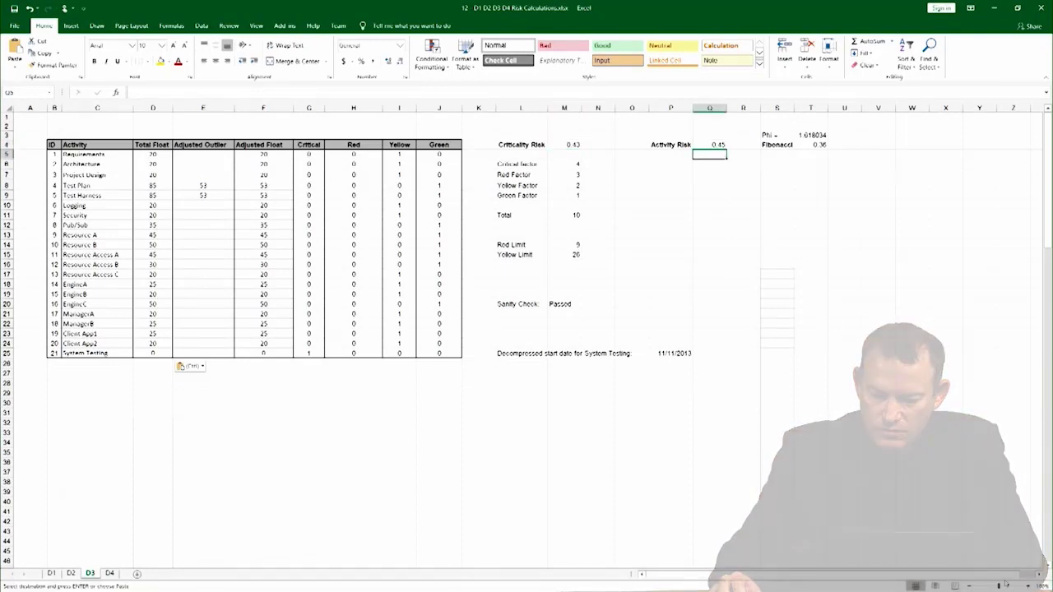
drag(1005, 585, 1020, 585)
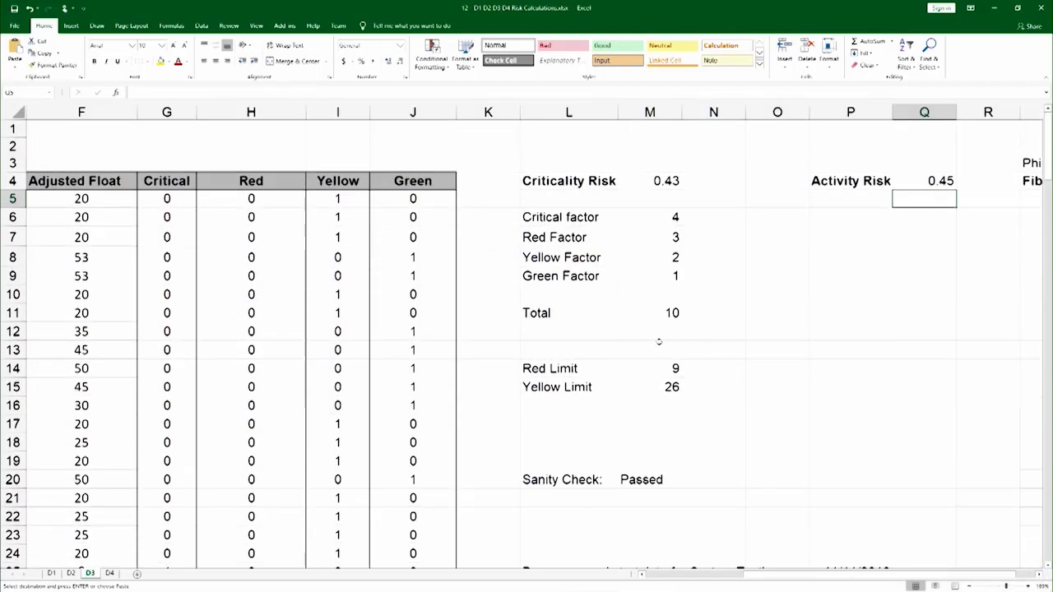
scroll(108, 284, left, 5)
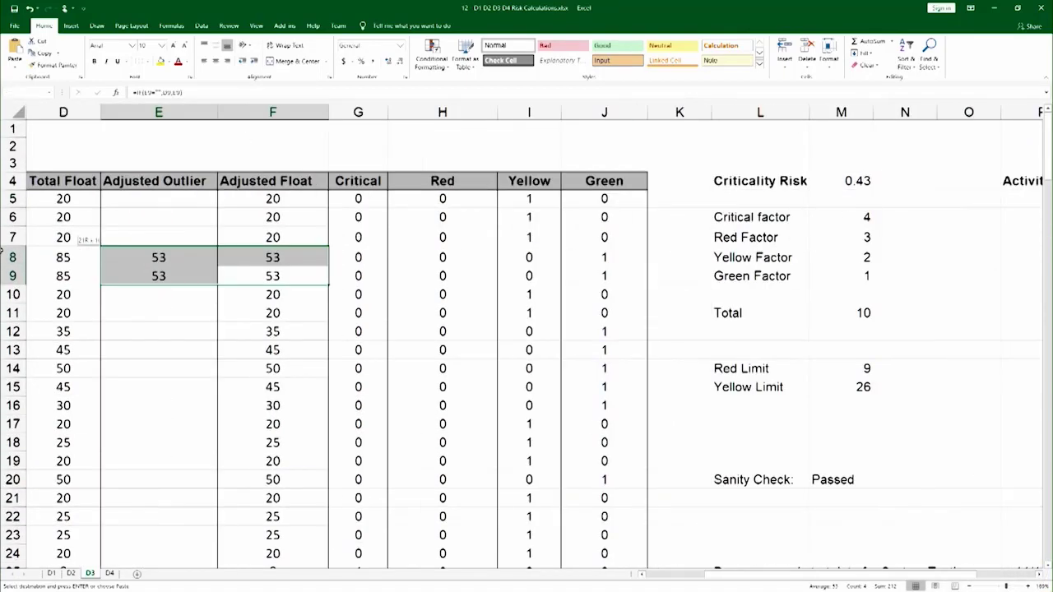
click(344, 329)
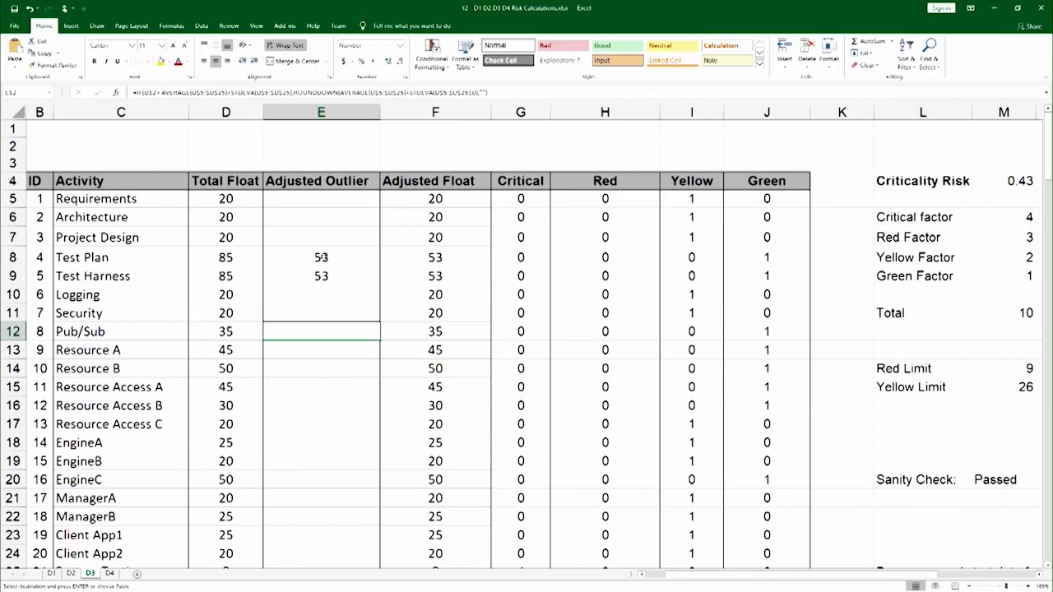
click(323, 260)
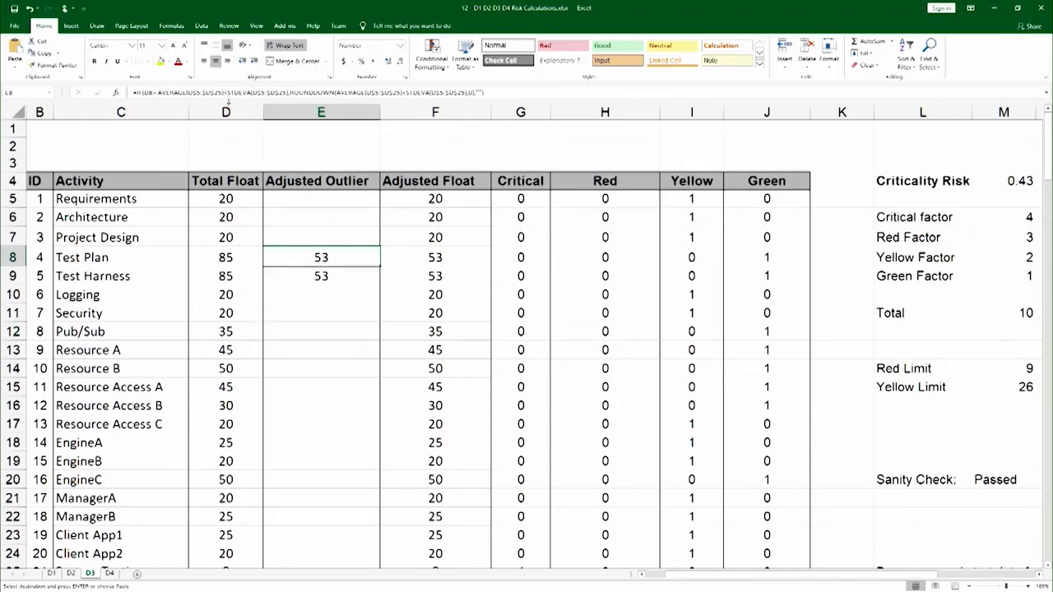
click(229, 92)
key(Escape)
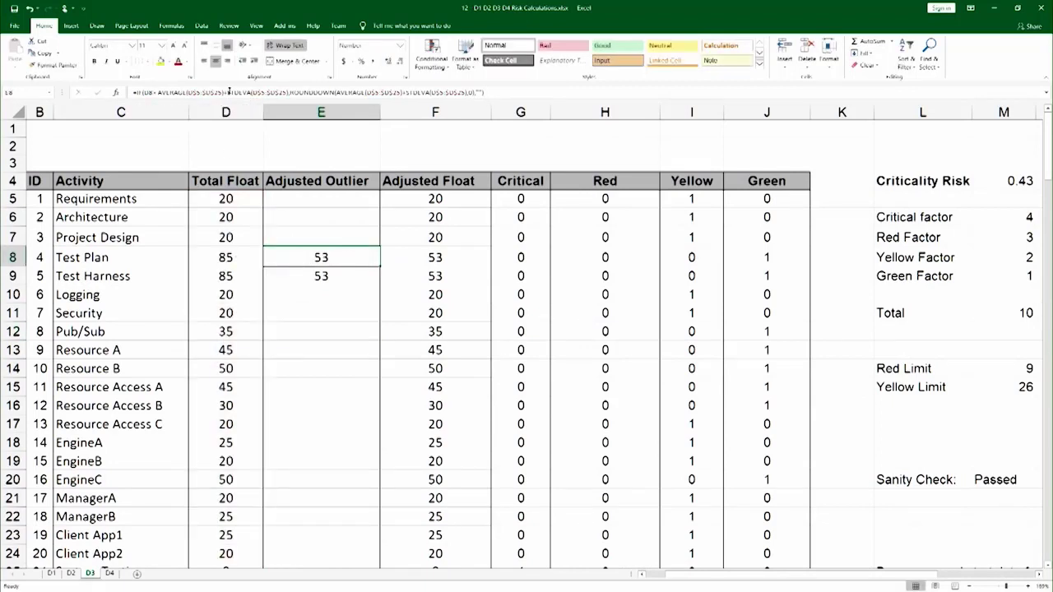